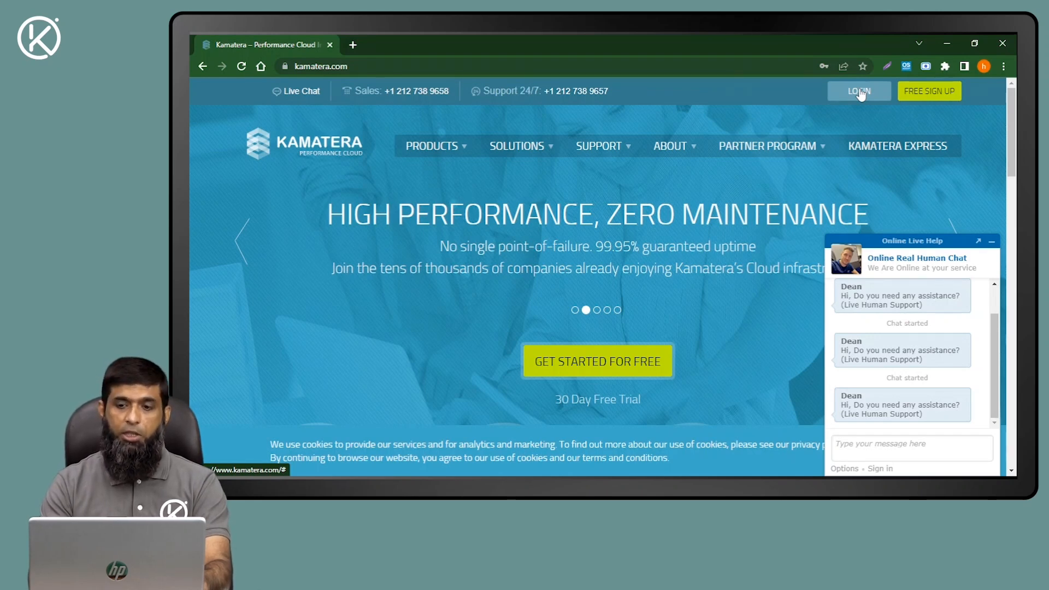
- Log in to the Kamatera console with the saved credentials and open the My Cloud server list
left_click(861, 93)
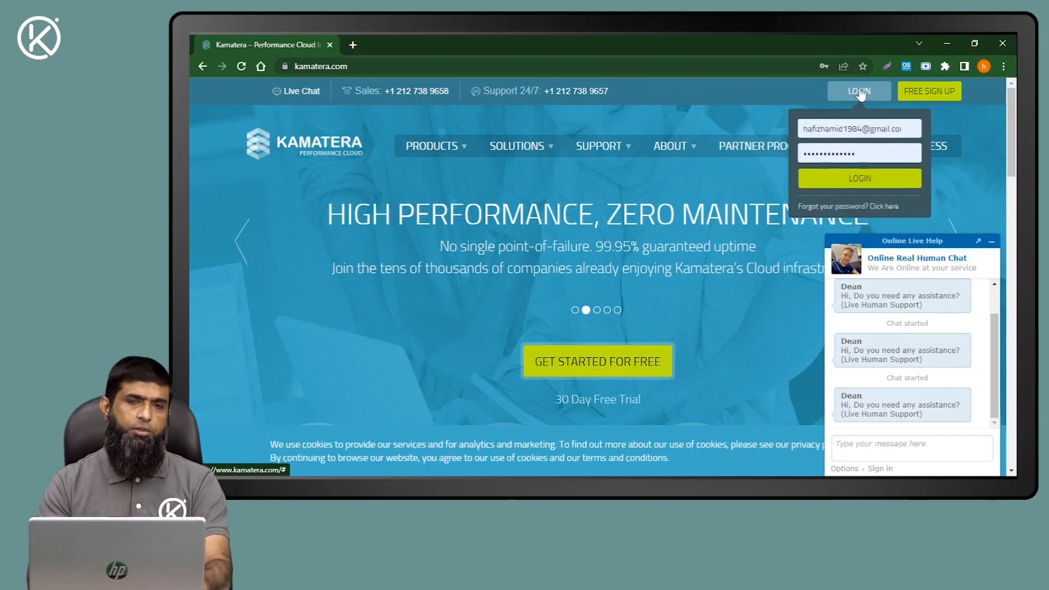
left_click(838, 184)
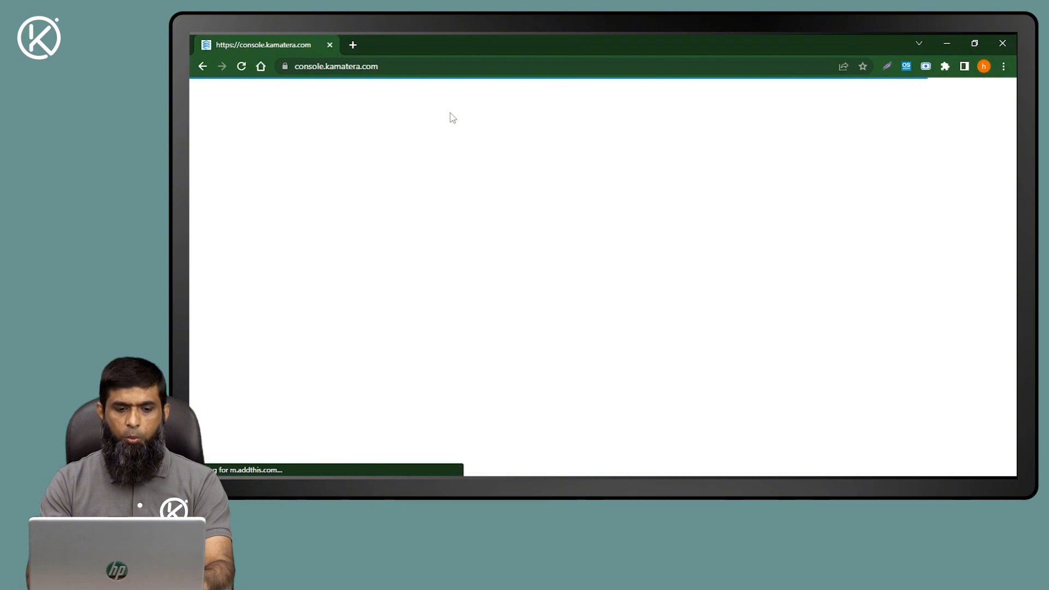
left_click(307, 182)
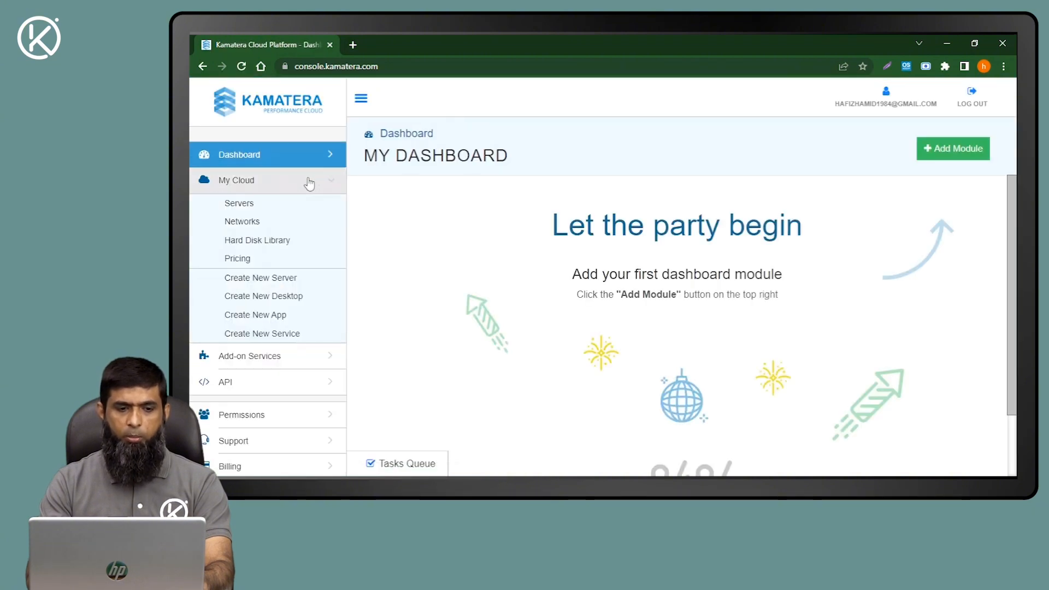
left_click(252, 206)
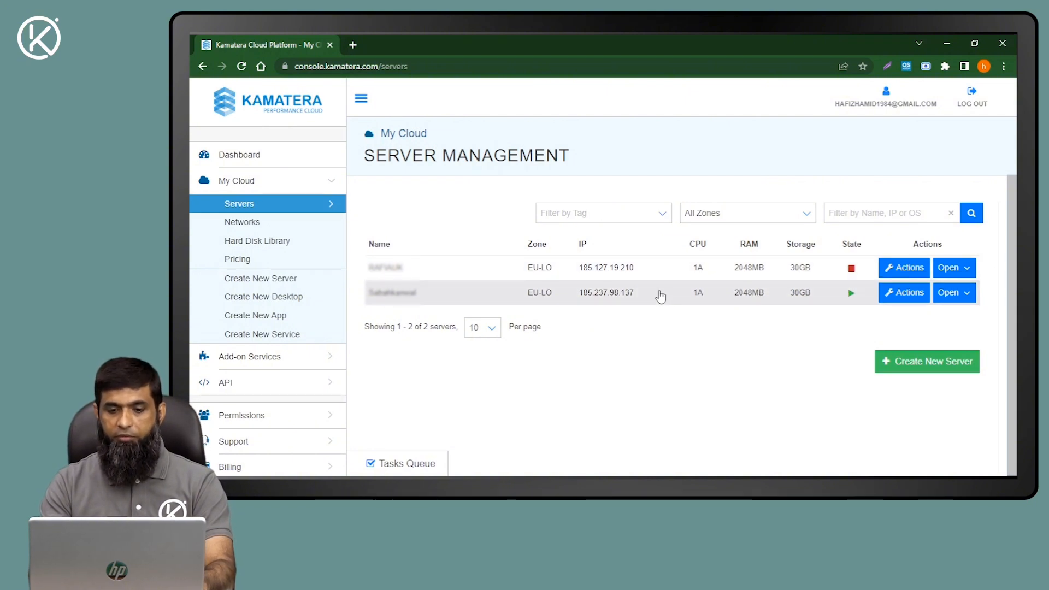
- Start a new server in the United Kingdom, London zone with Windows 2022_standard 64bit as its operating system
left_click(898, 367)
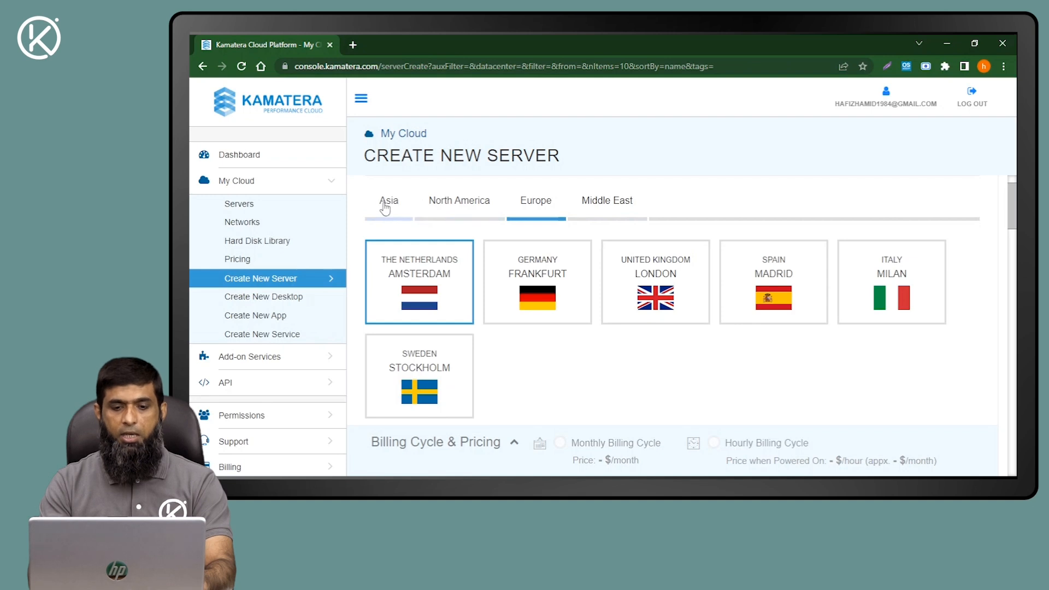
left_click(656, 290)
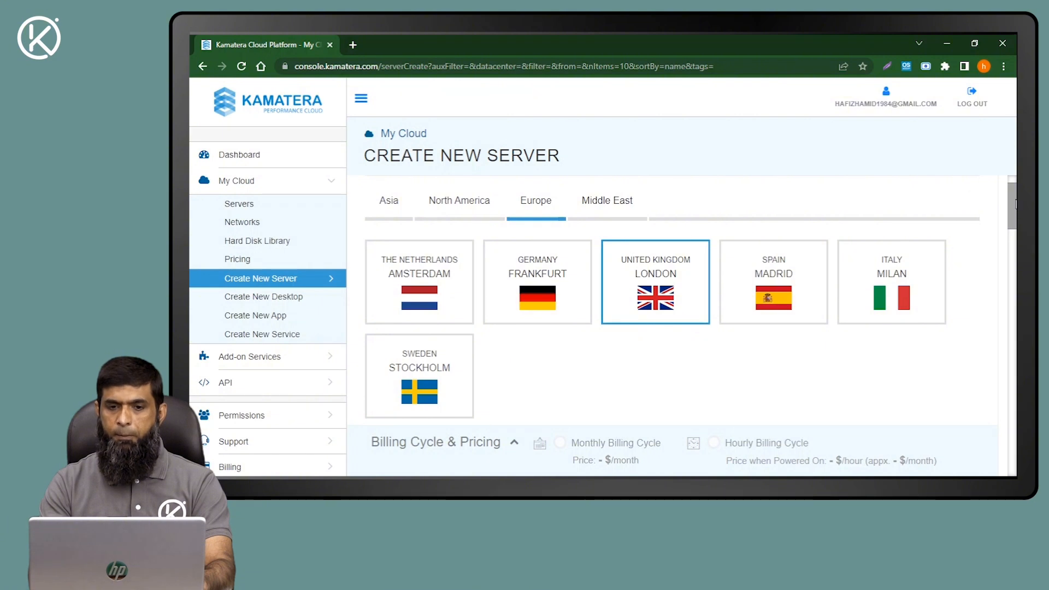
left_click_drag(1015, 203, 1015, 266)
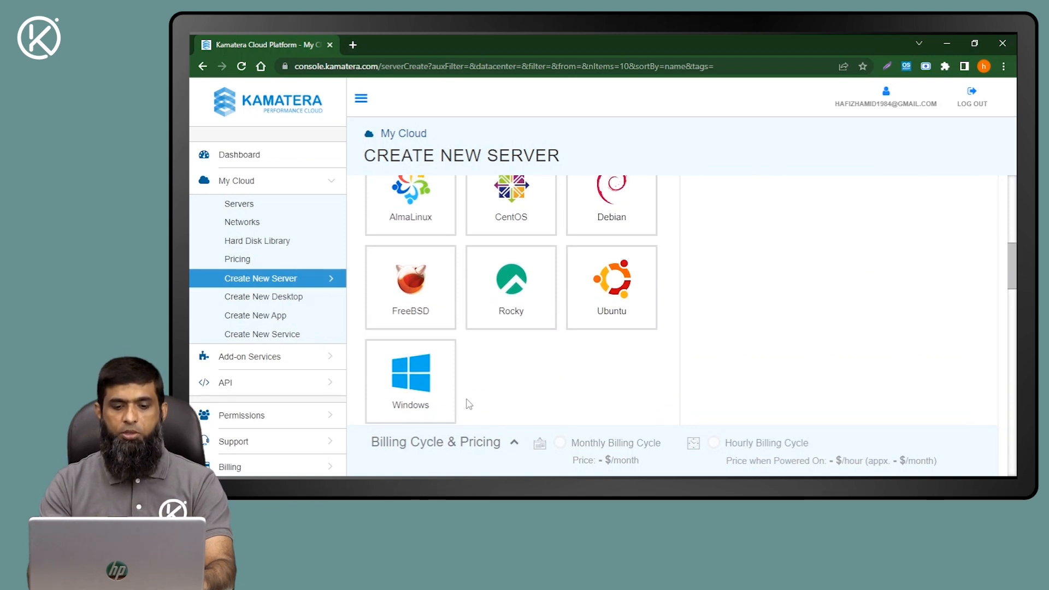
left_click(436, 395)
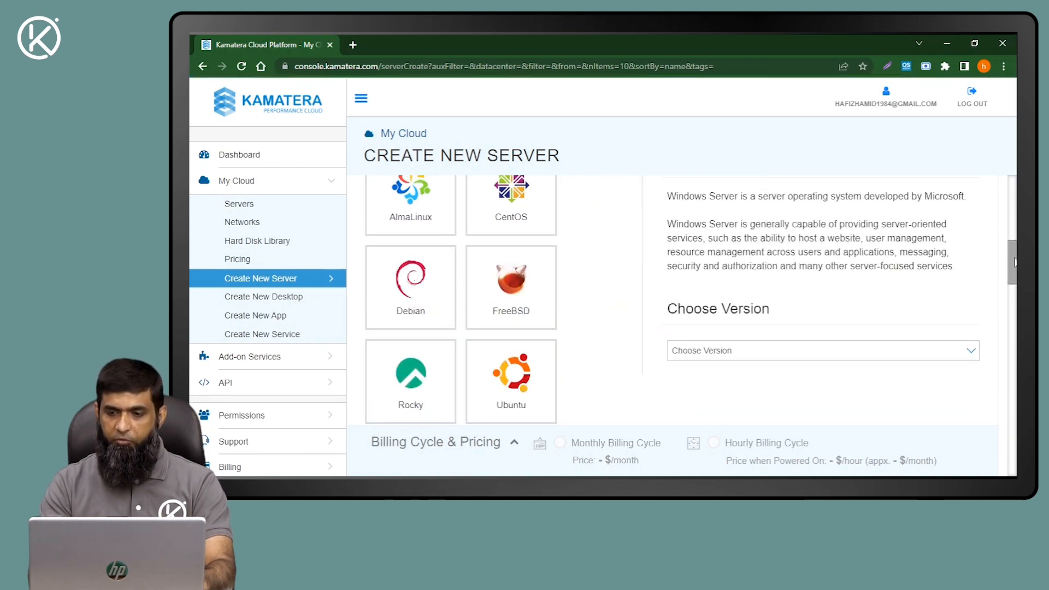
left_click_drag(1014, 265, 1014, 279)
left_click(949, 262)
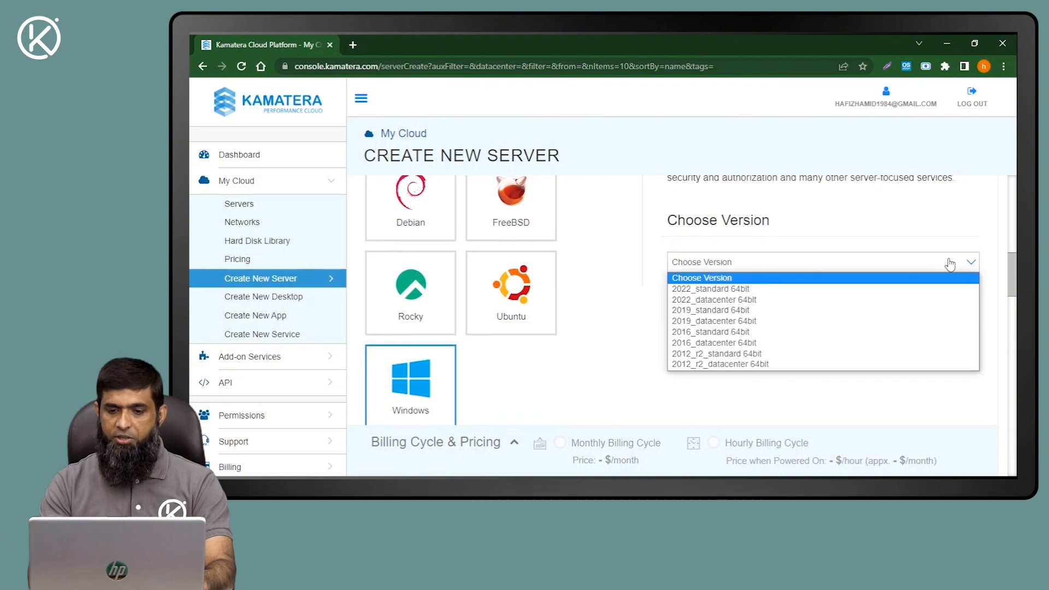
left_click(722, 289)
- Set the new server's specs to Availability type, 1 CPU, 4GB RAM and a 30GB SSD disk
left_click_drag(1014, 270, 1014, 315)
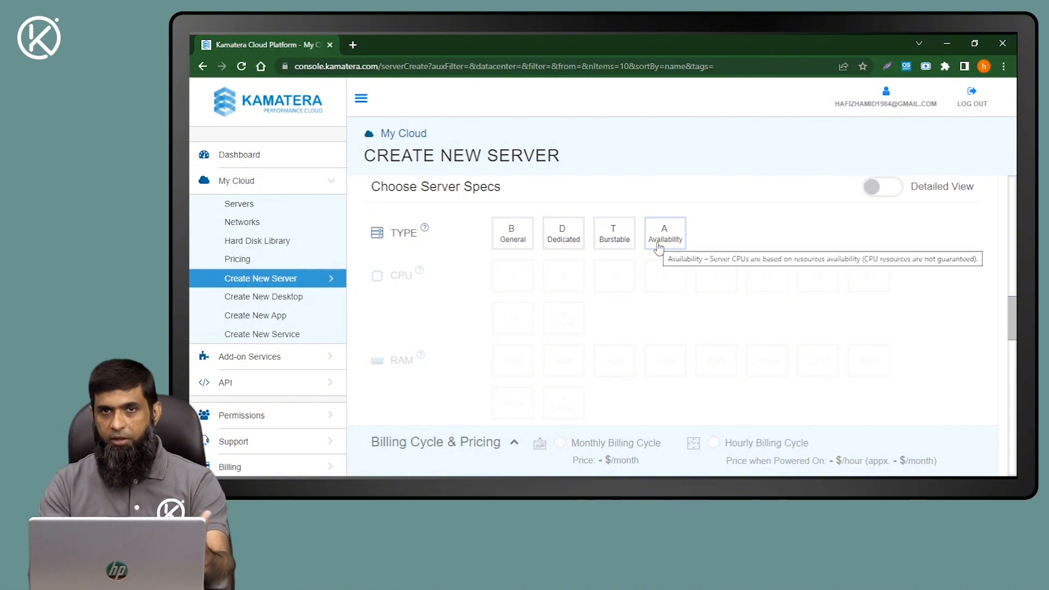
left_click(668, 241)
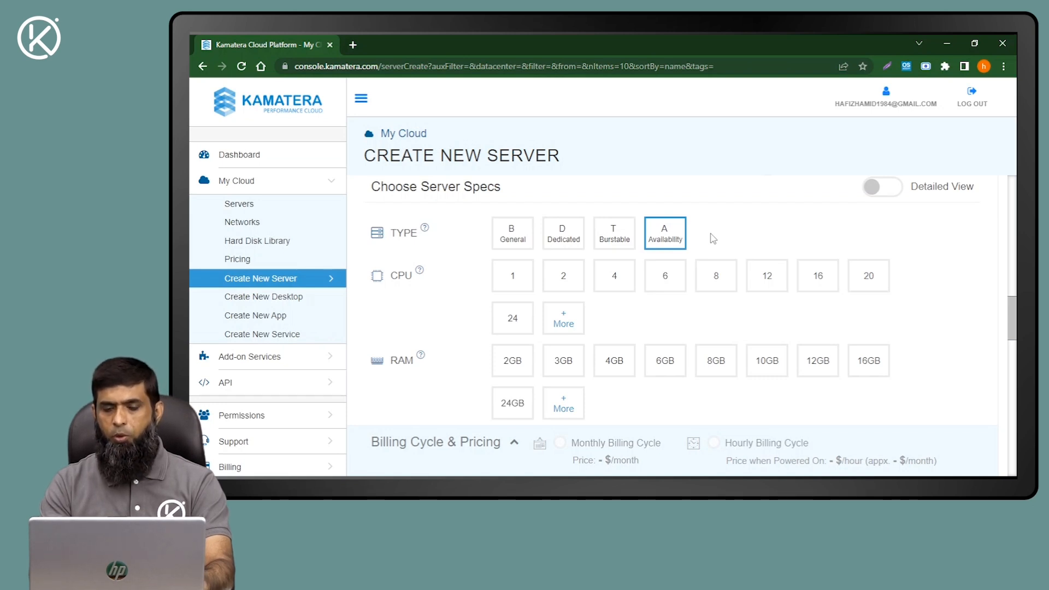
scroll(1011, 317, "down", 1)
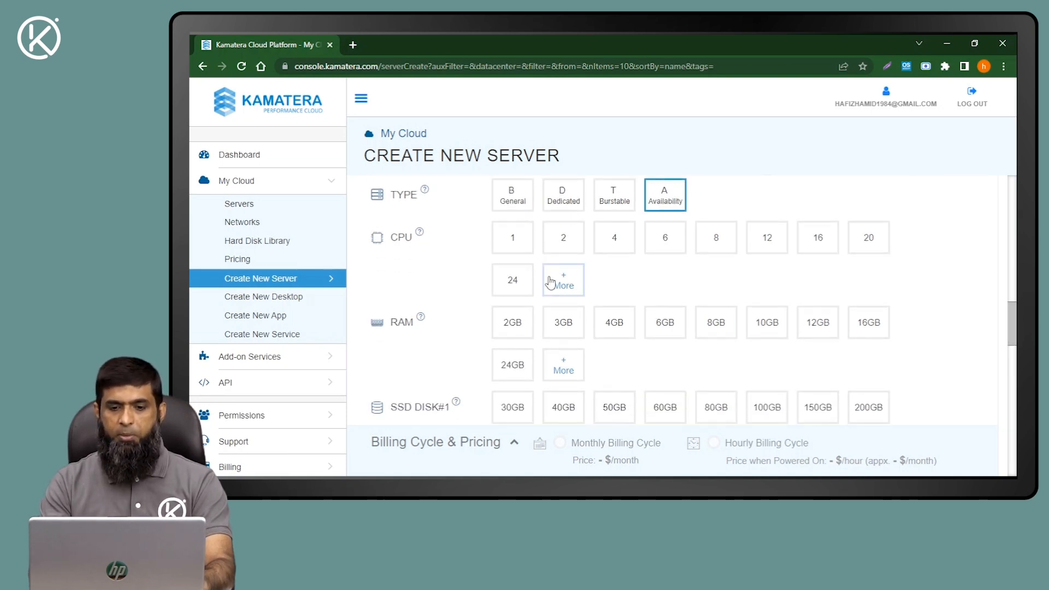
left_click(513, 240)
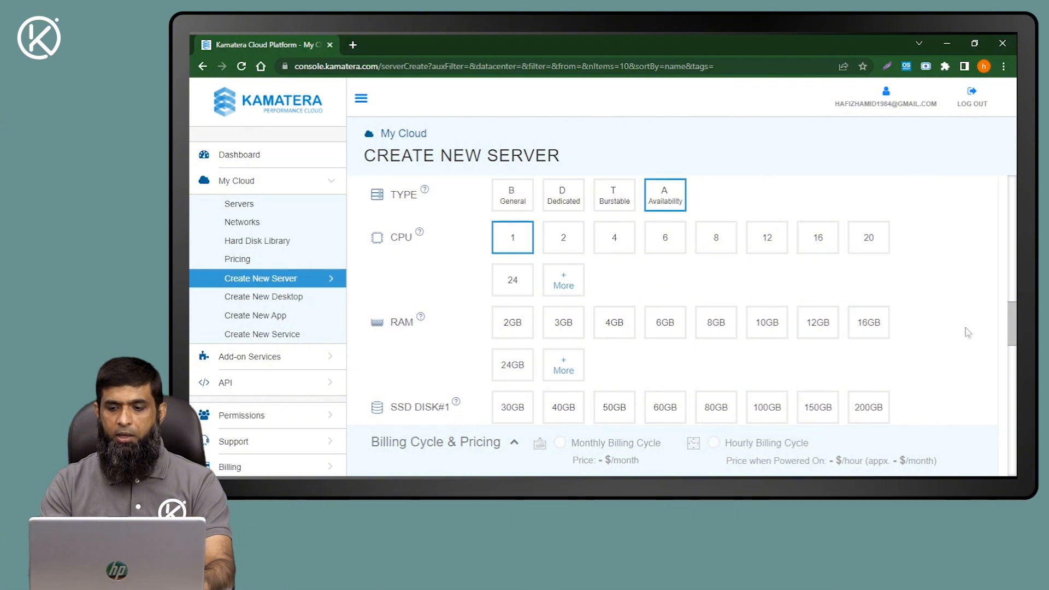
scroll(1014, 316, "down", 1)
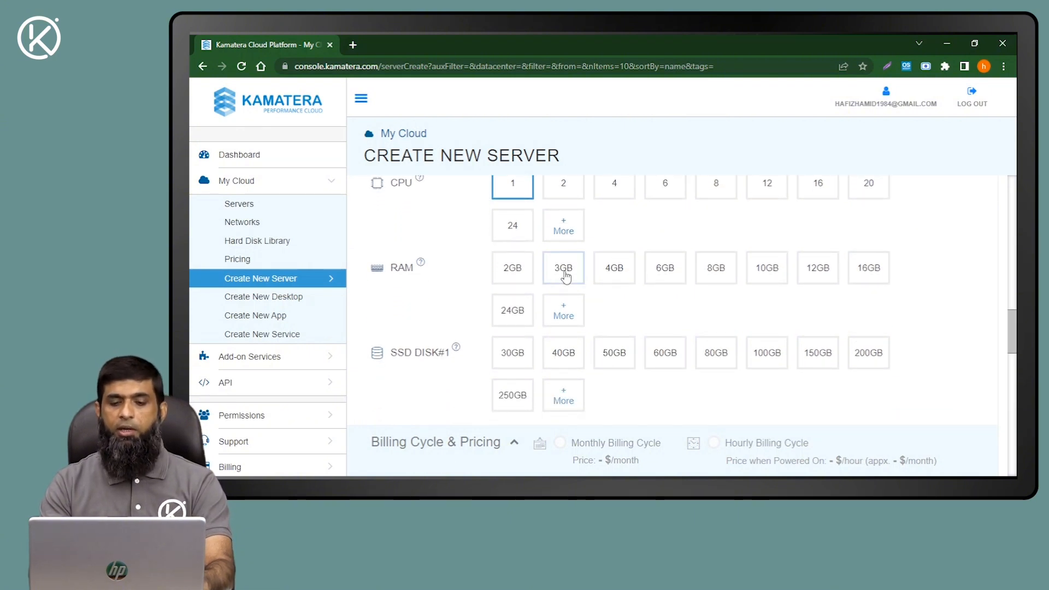
left_click(613, 277)
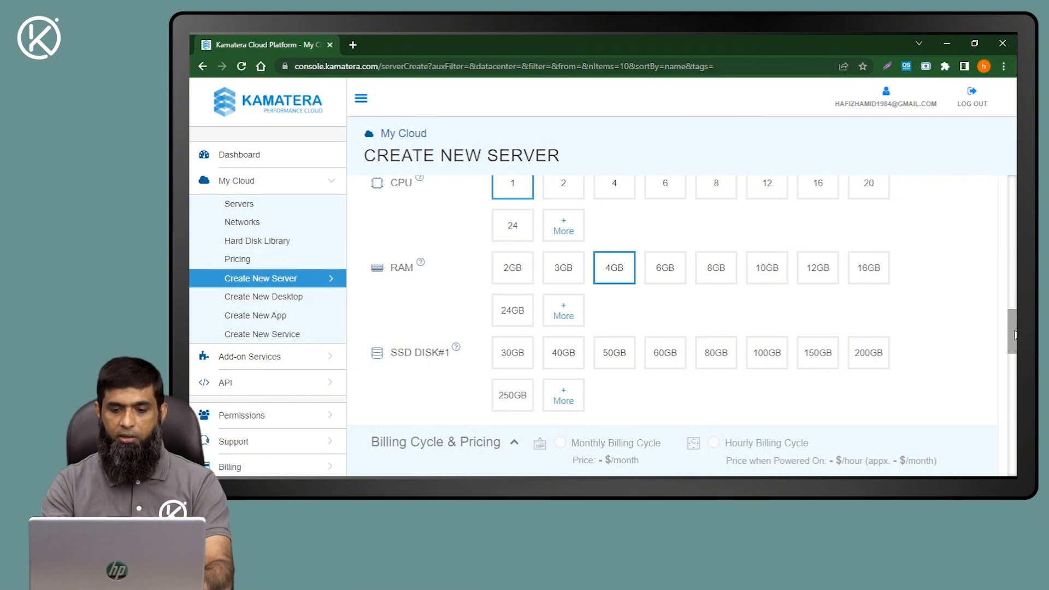
left_click_drag(1014, 335, 1013, 355)
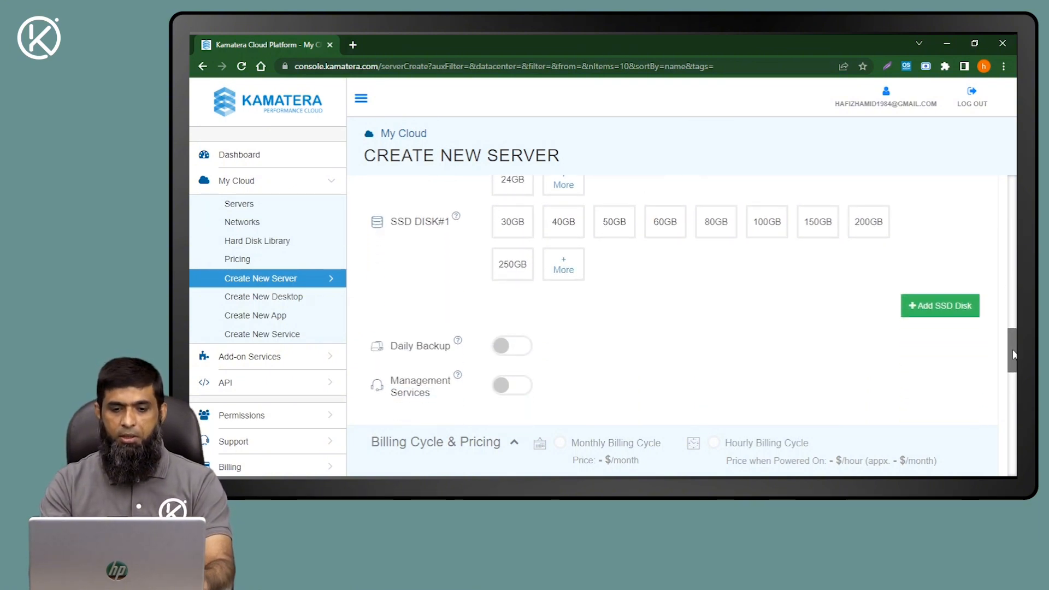
left_click(524, 234)
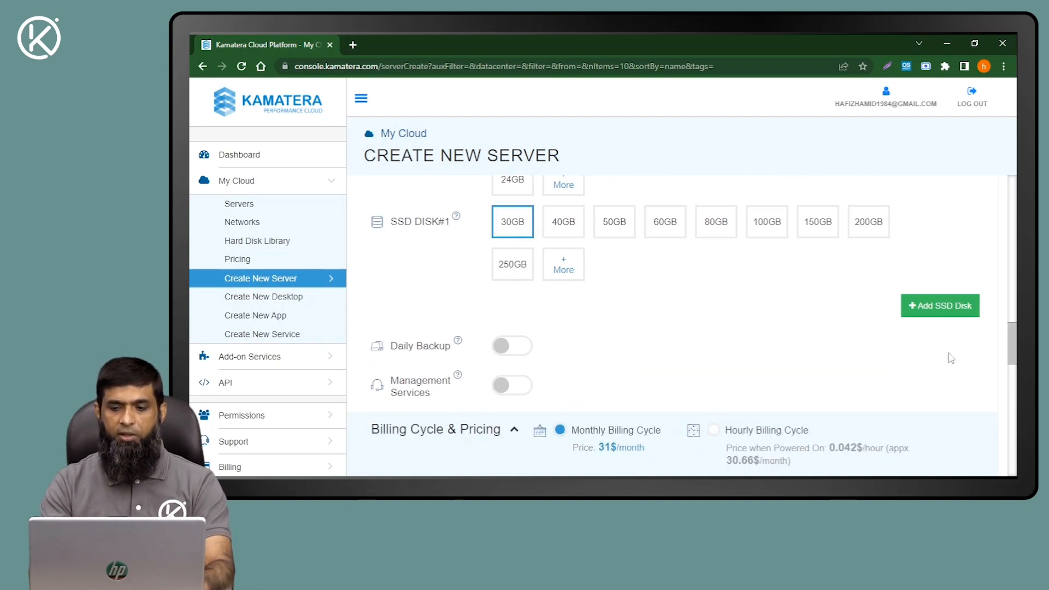
- Review the new server form's backup, networking, password requirements, final settings and billing options
left_click_drag(1014, 350, 1014, 361)
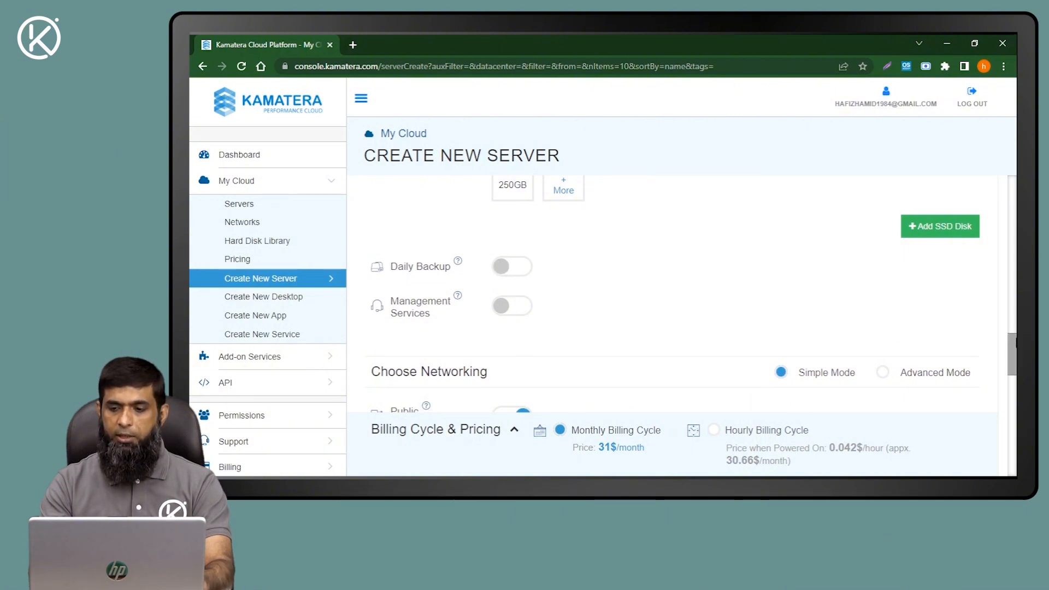
left_click_drag(1016, 350, 1015, 375)
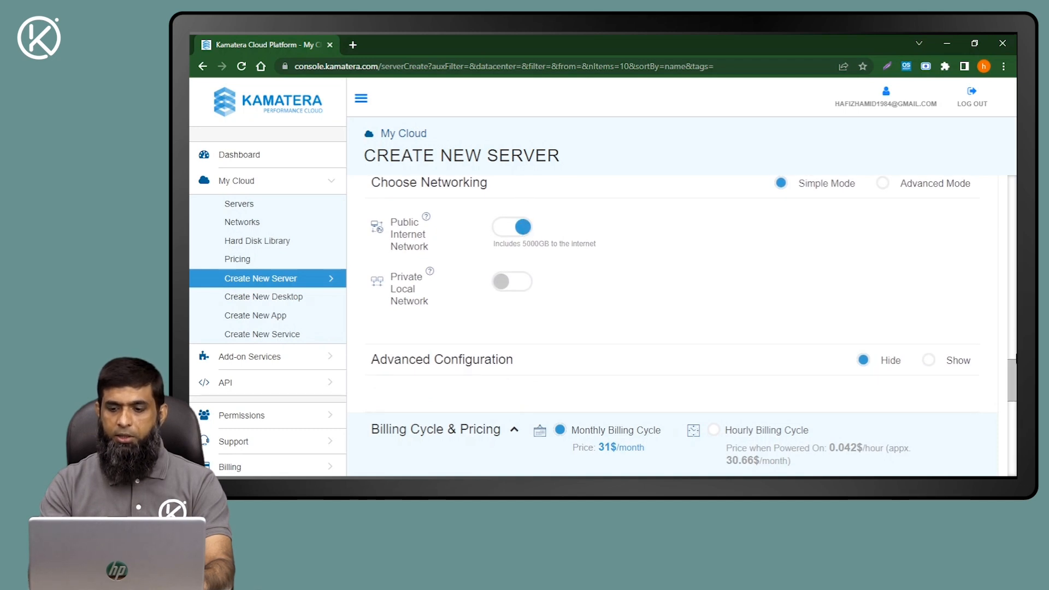
left_click_drag(1011, 388, 1012, 407)
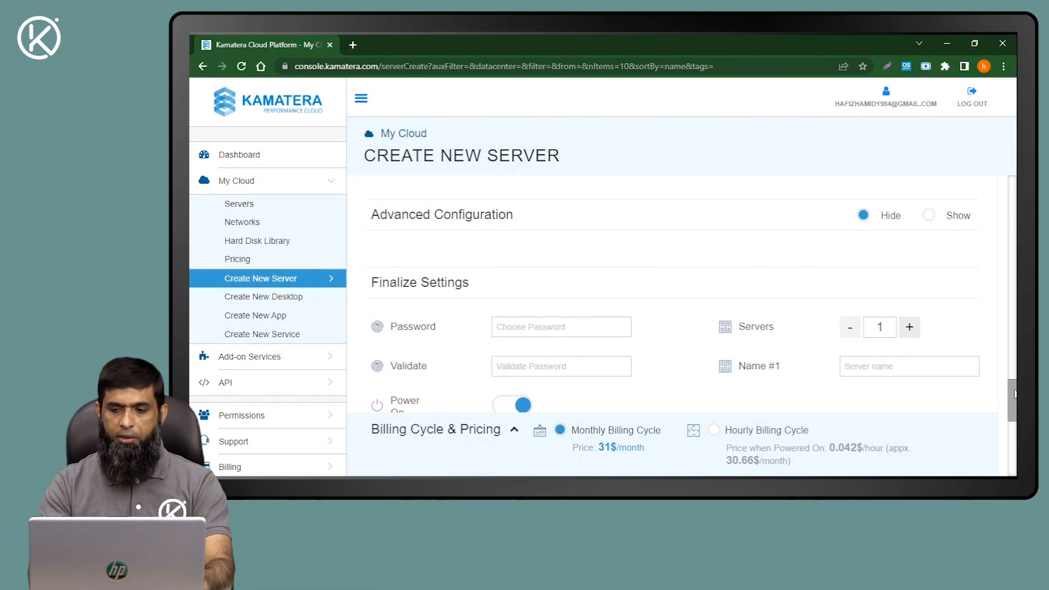
scroll(525, 306, "down", 1)
left_click(521, 291)
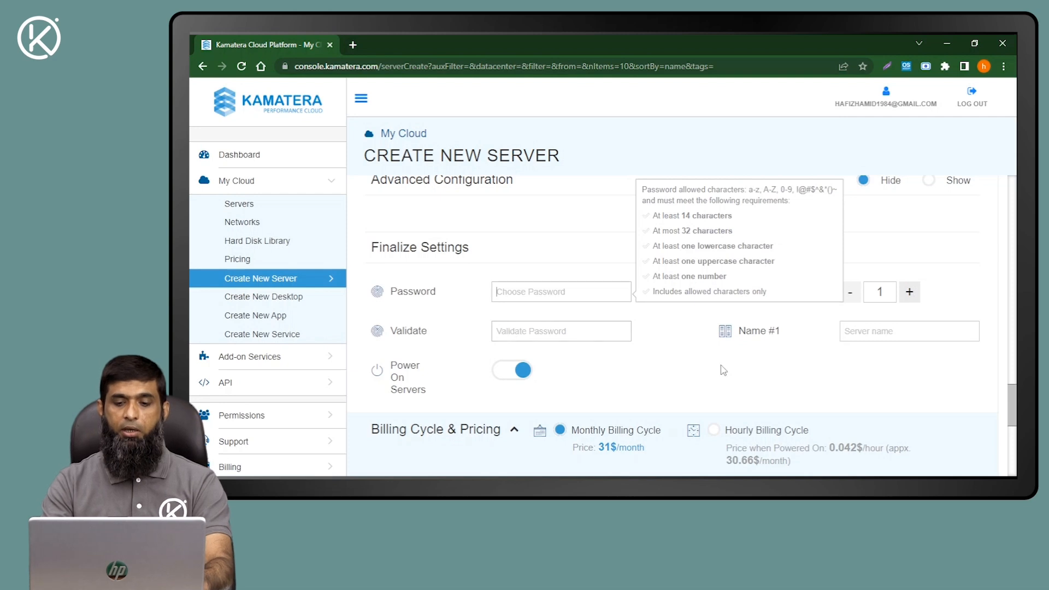
left_click_drag(1015, 396, 1014, 436)
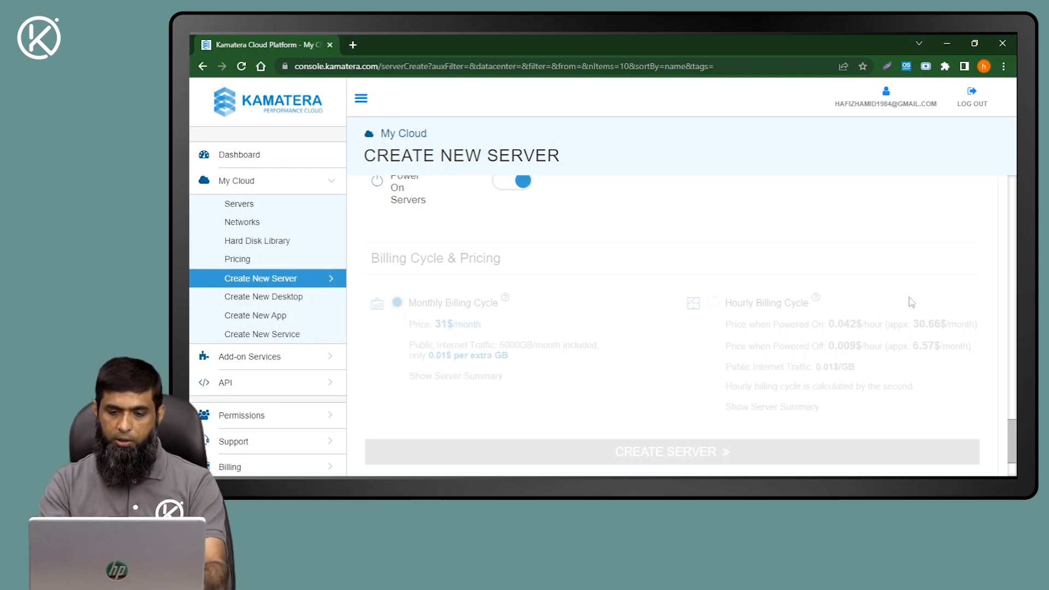
scroll(678, 361, "down", 2)
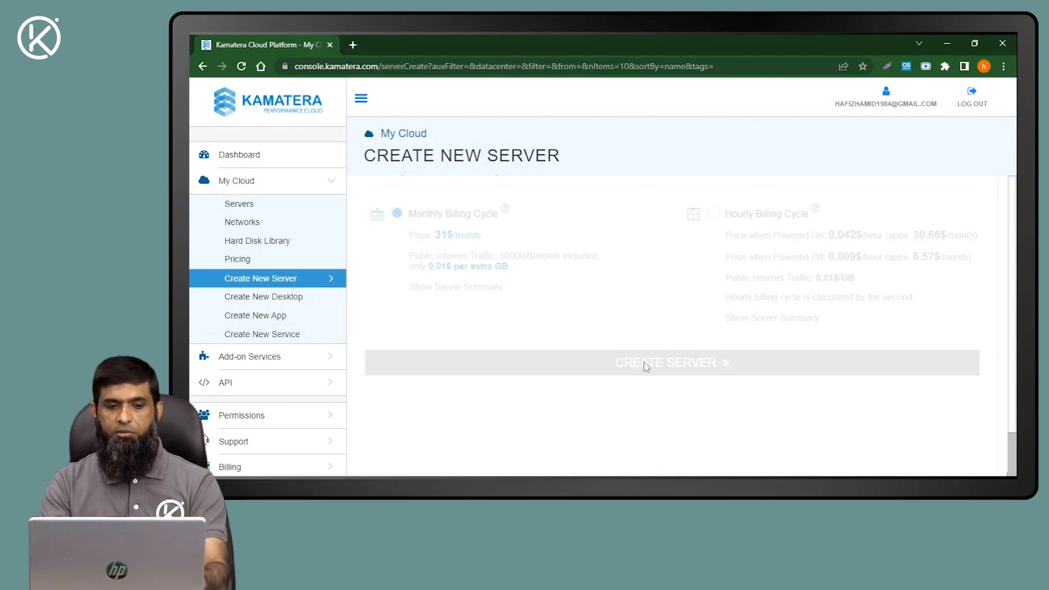
- Return to the server list and check the management actions offered for the running server
left_click(270, 210)
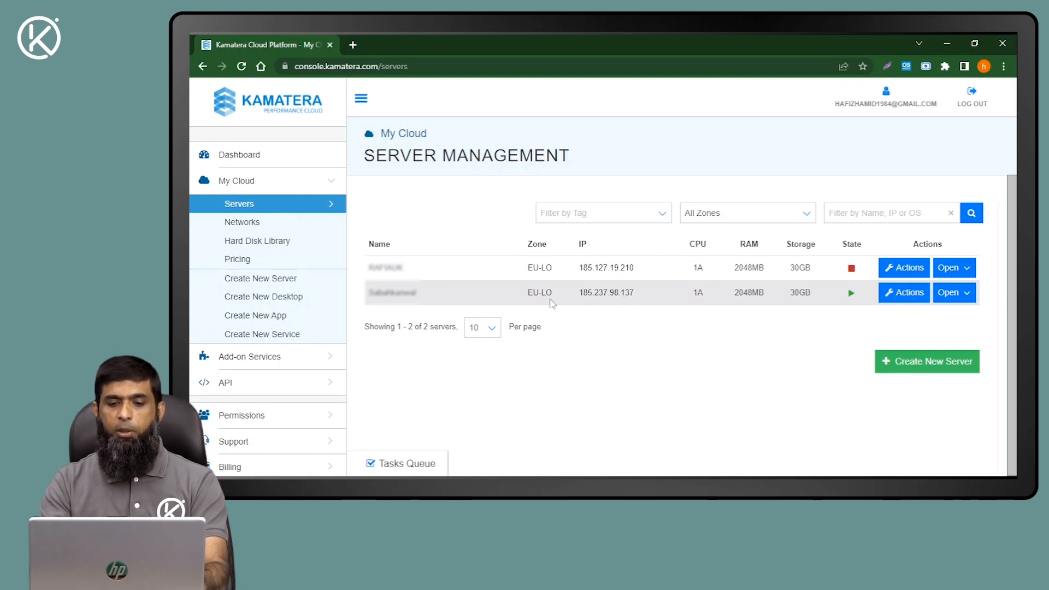
left_click(893, 295)
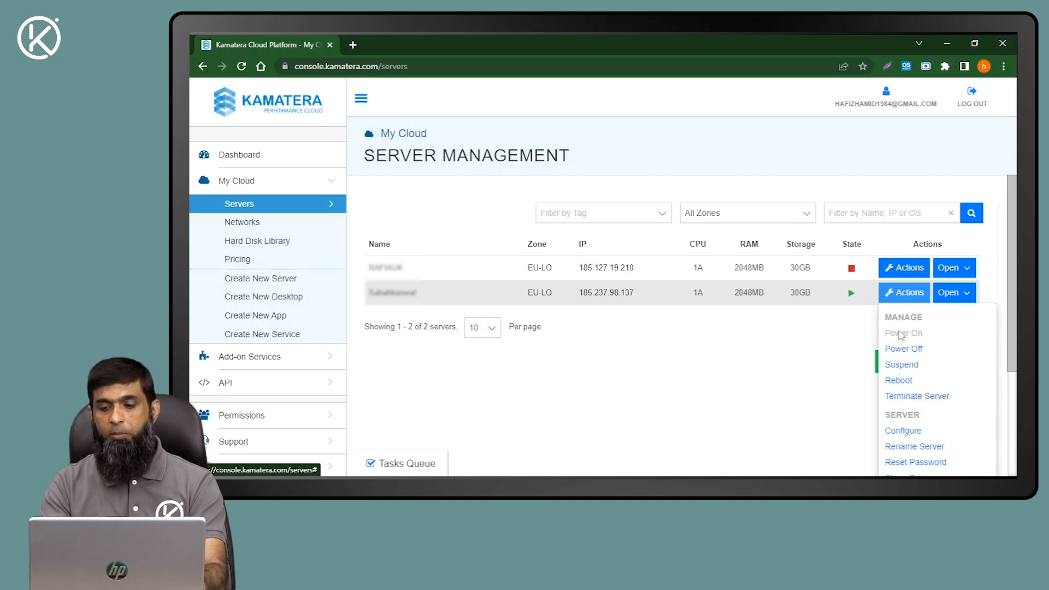
left_click(770, 343)
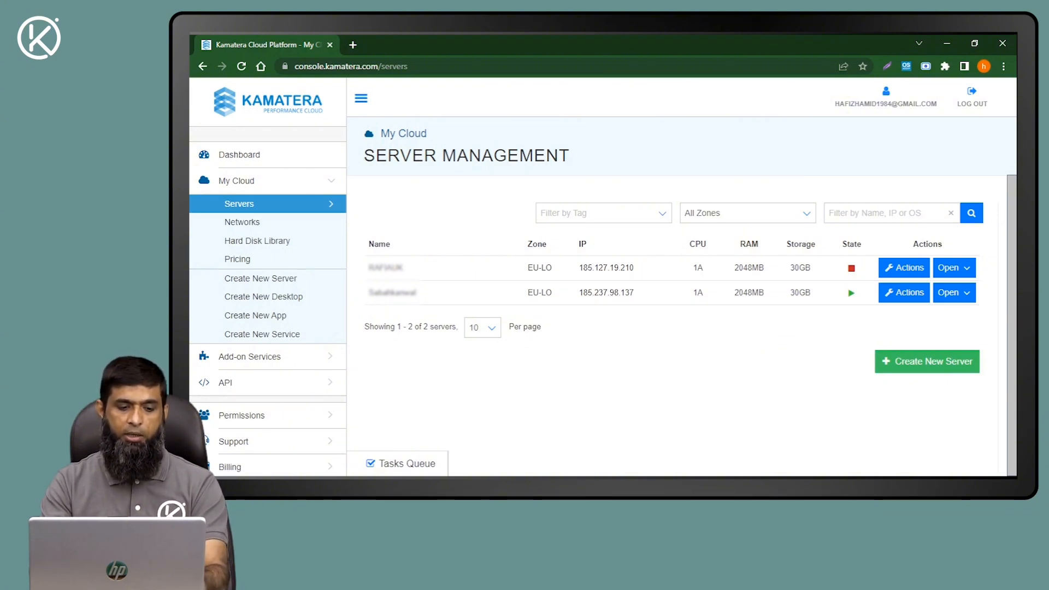
- Launch Remote Desktop Connection and connect to the server at 185.237.98.137 as Administrator
key("super")
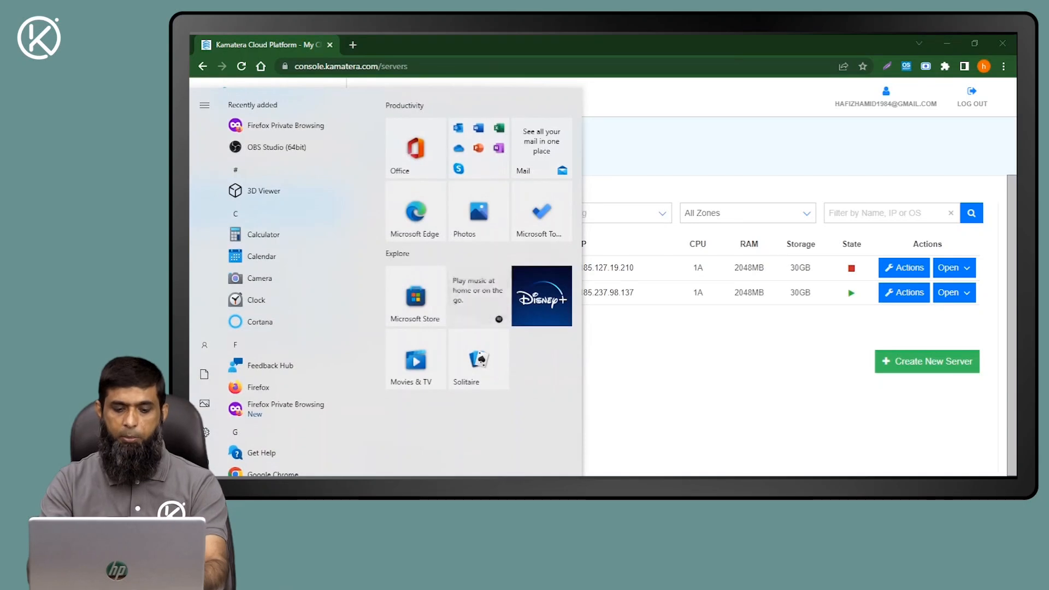
type("remo")
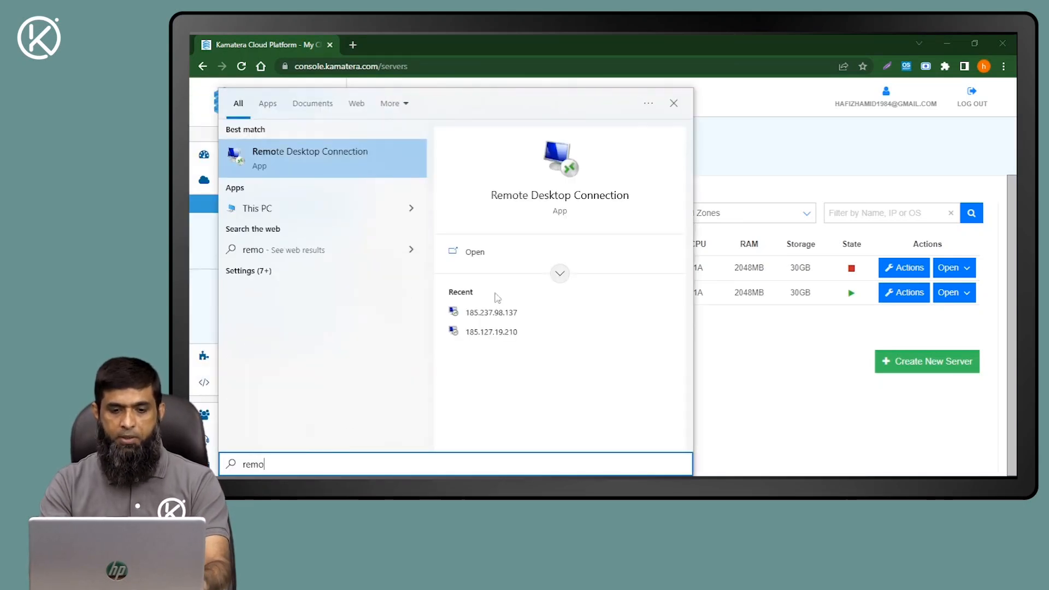
left_click(476, 252)
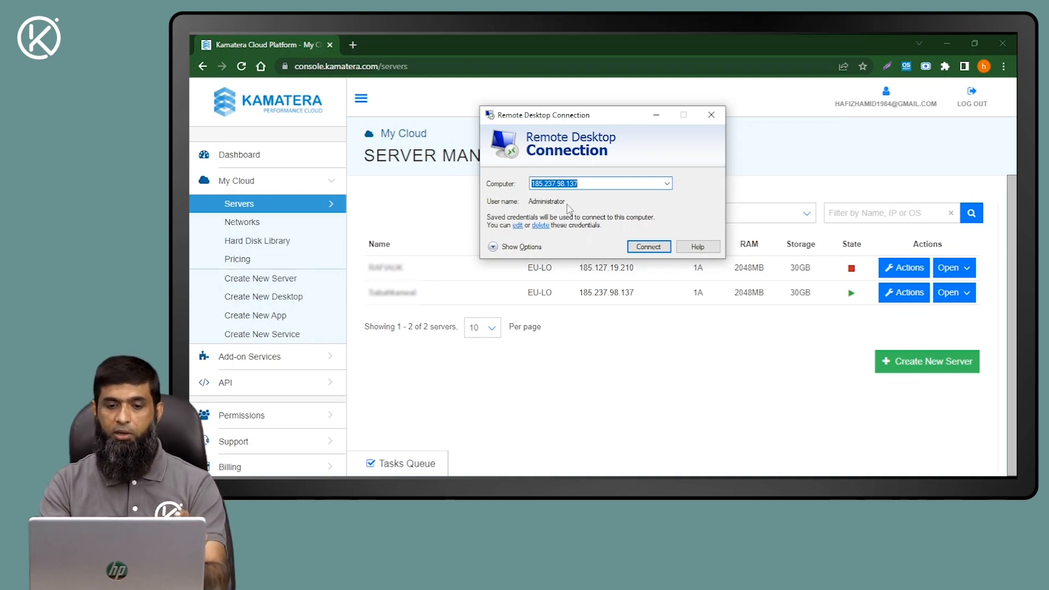
left_click(648, 247)
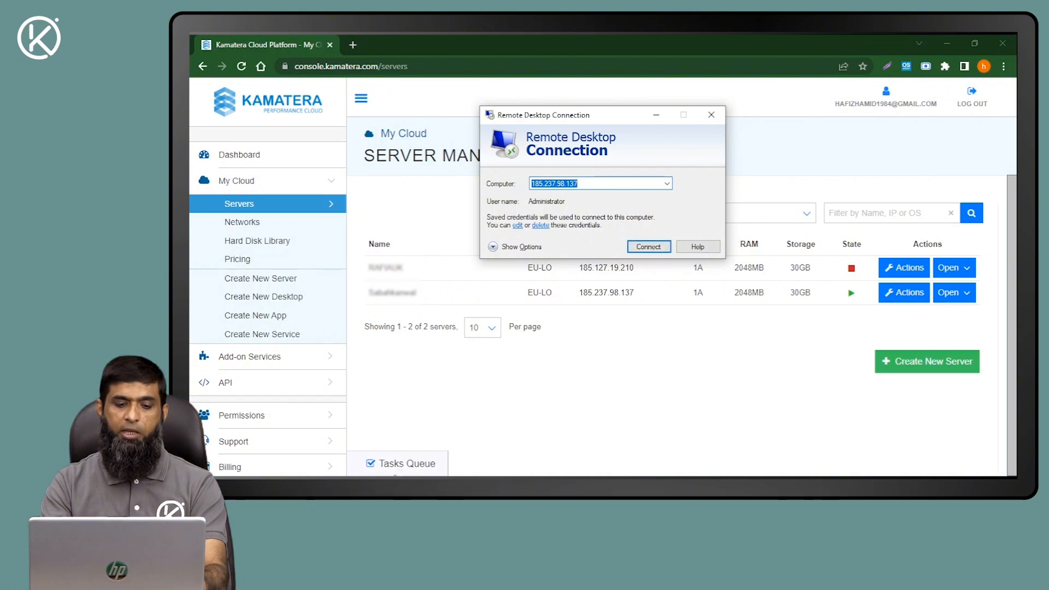
left_click(345, 446)
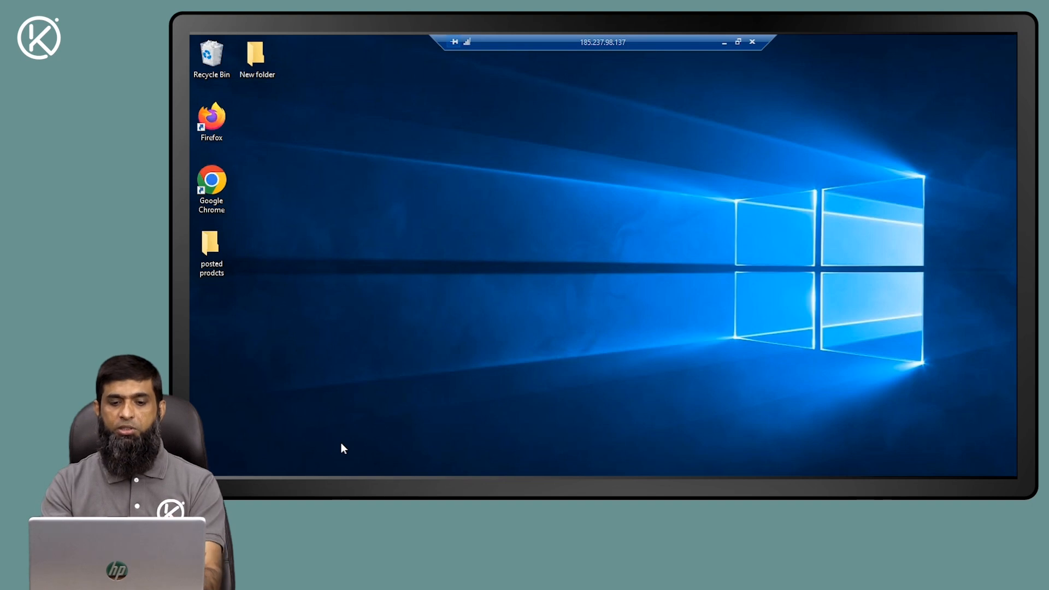
- Close the Remote Desktop Connection dialog, minimize the browser and bring the remote session back to the front
left_click(724, 43)
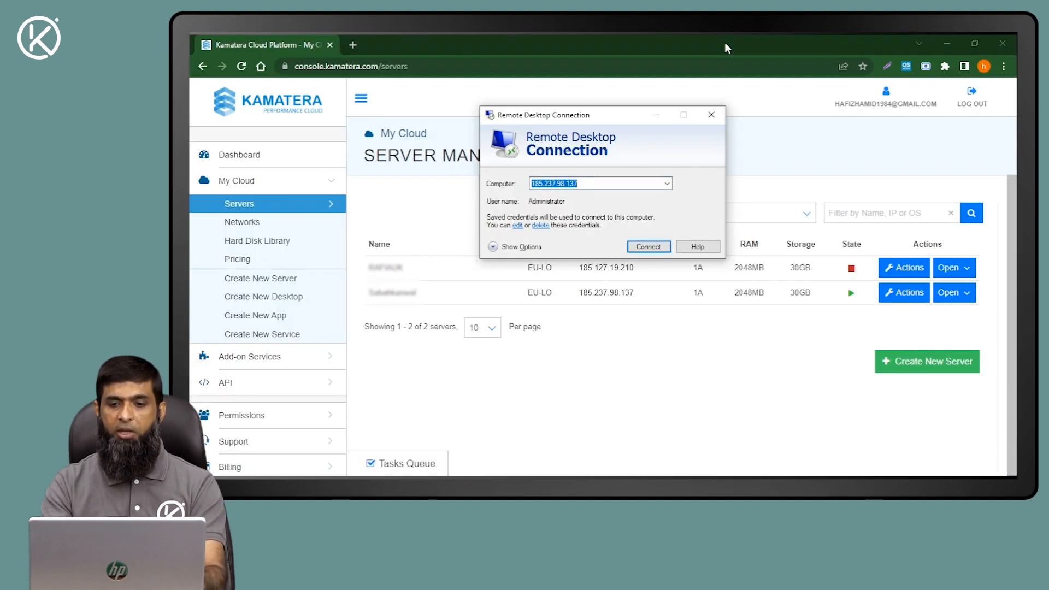
left_click(711, 115)
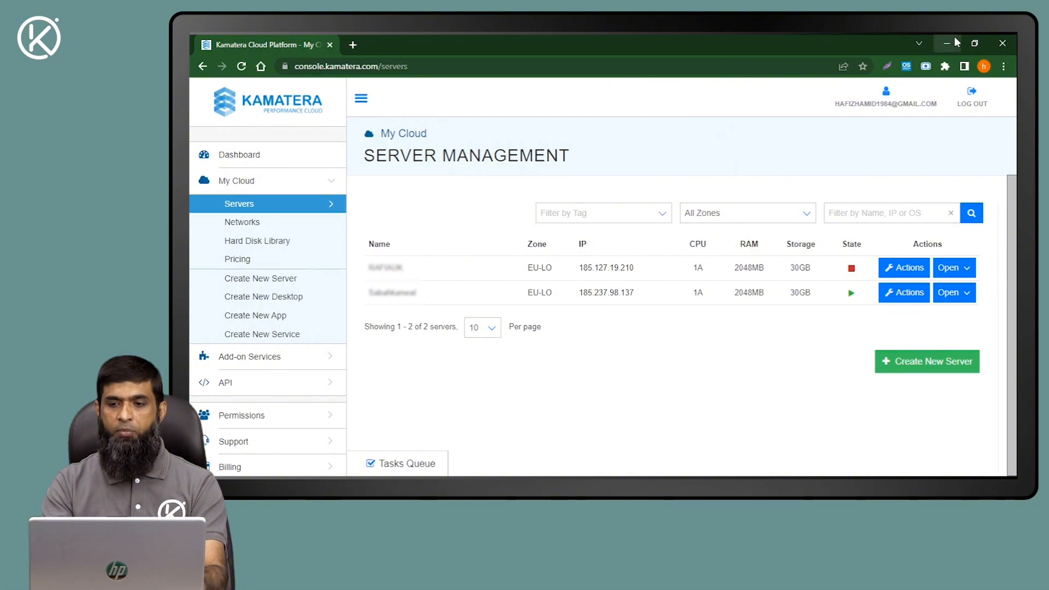
left_click(952, 39)
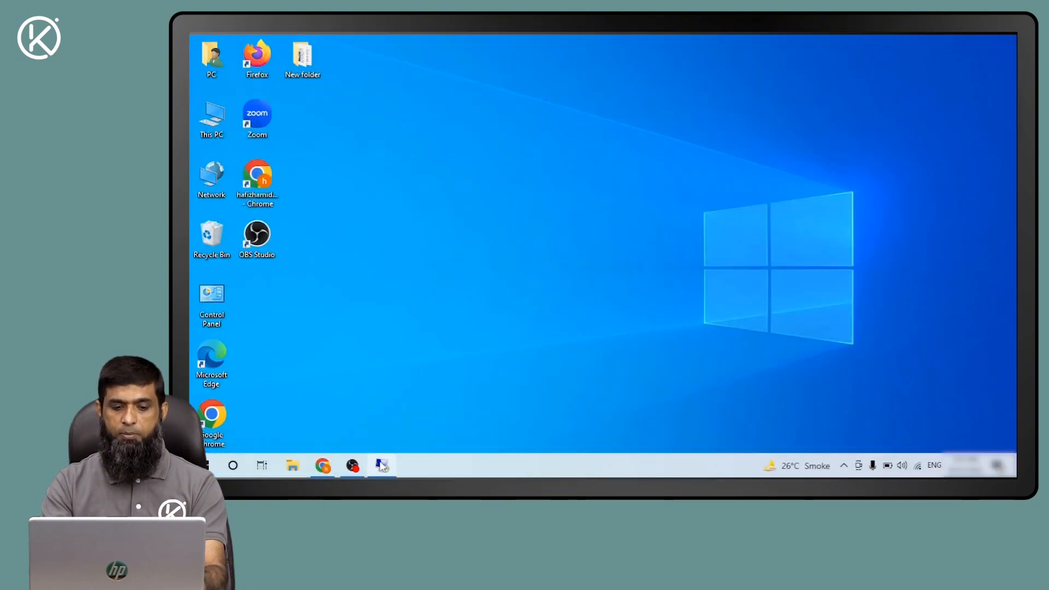
left_click(382, 465)
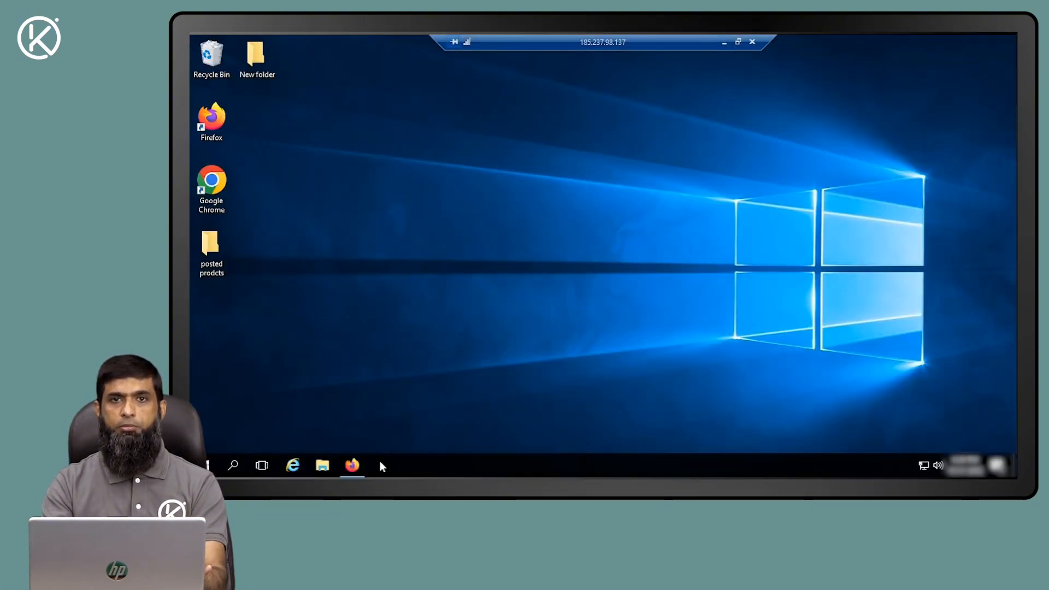
- Bring up Firefox on the remote desktop and examine the IP address and location details on iplocation.net
left_click(352, 466)
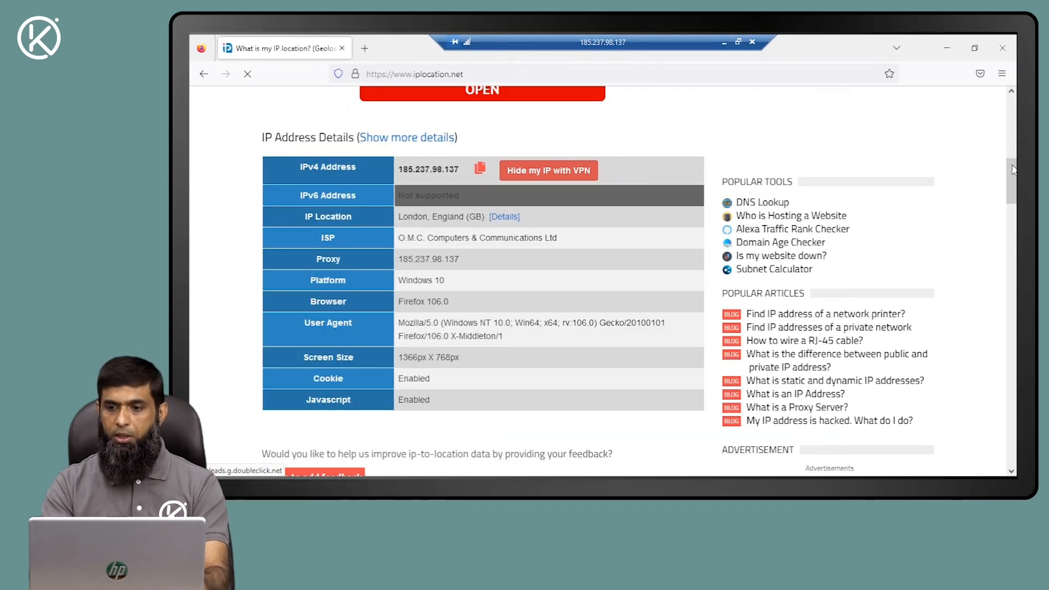
scroll(1012, 101, "up", 3)
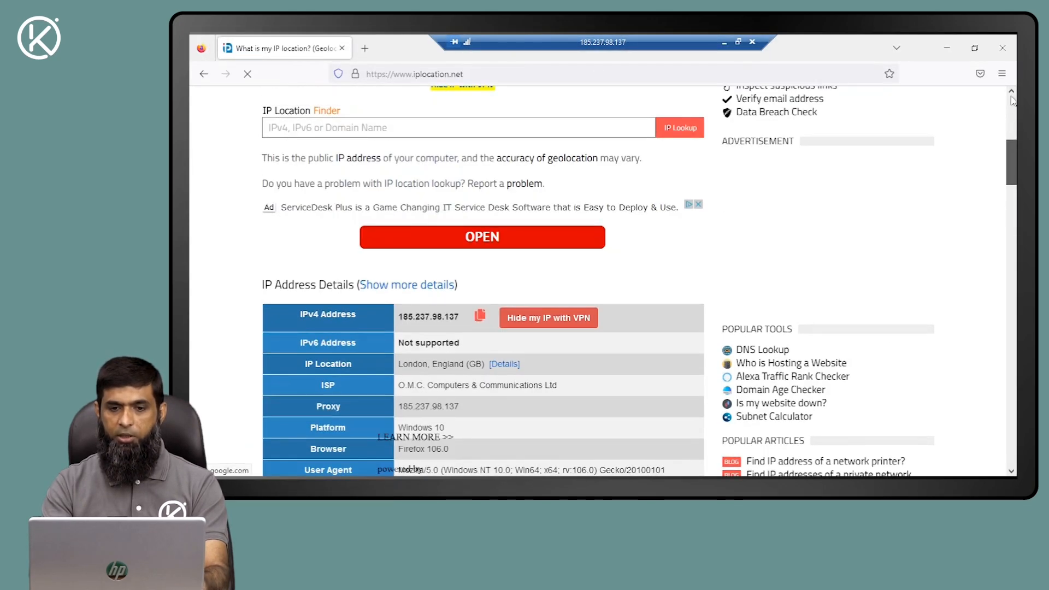
scroll(1014, 96, "up", 6)
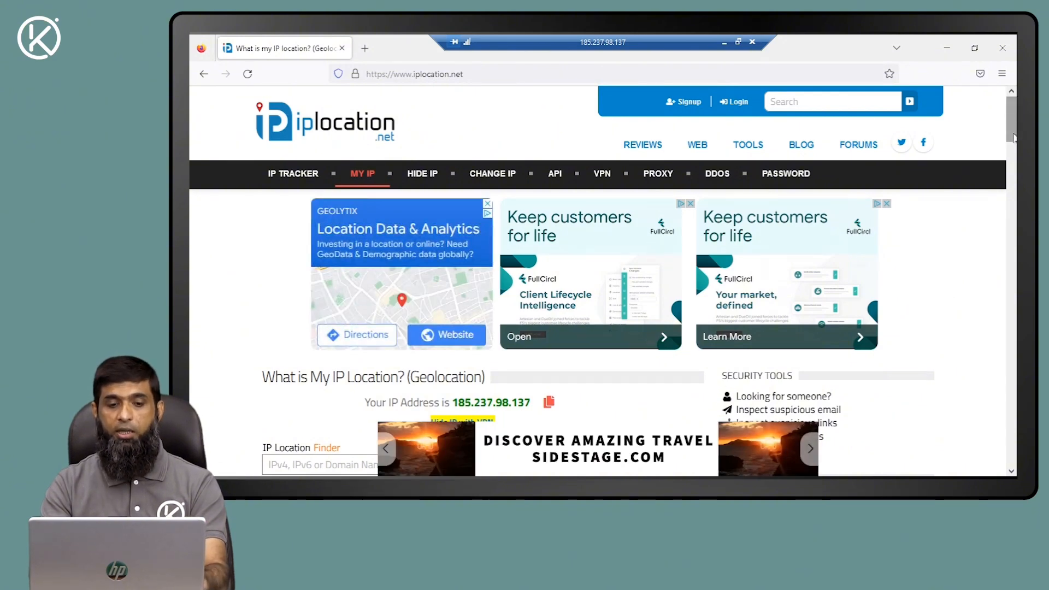
scroll(1014, 136, "down", 3)
scroll(1012, 164, "down", 4)
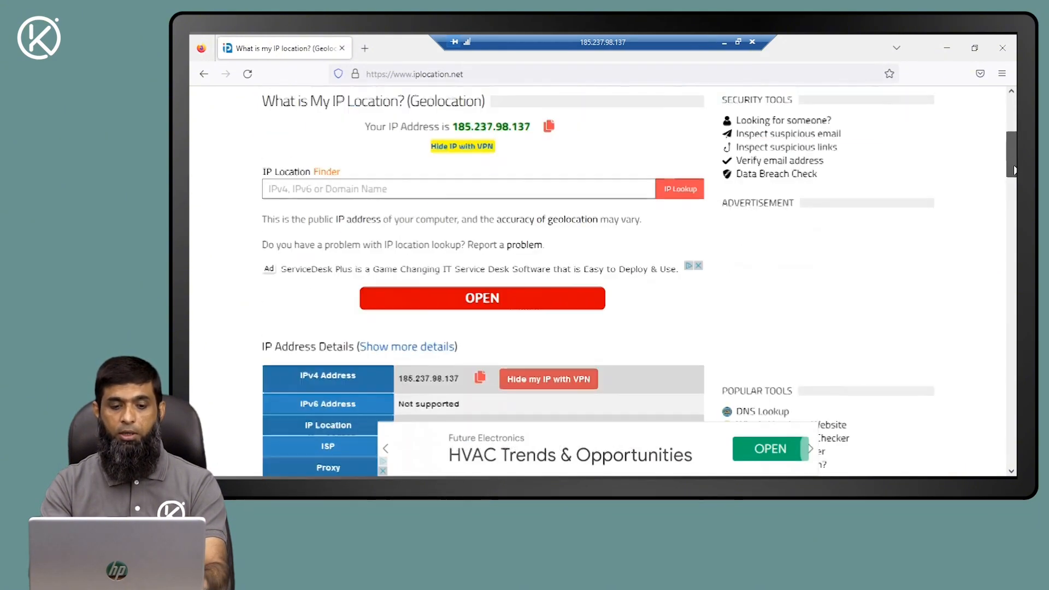